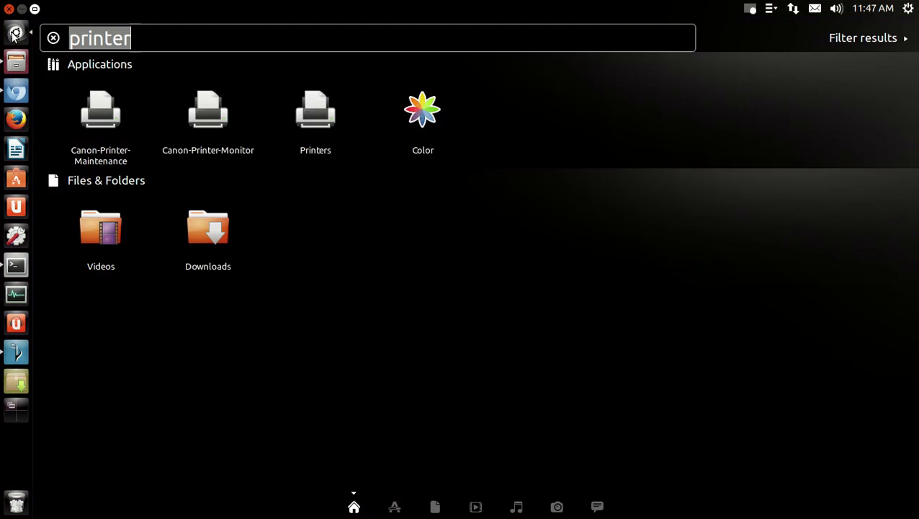
click(14, 35)
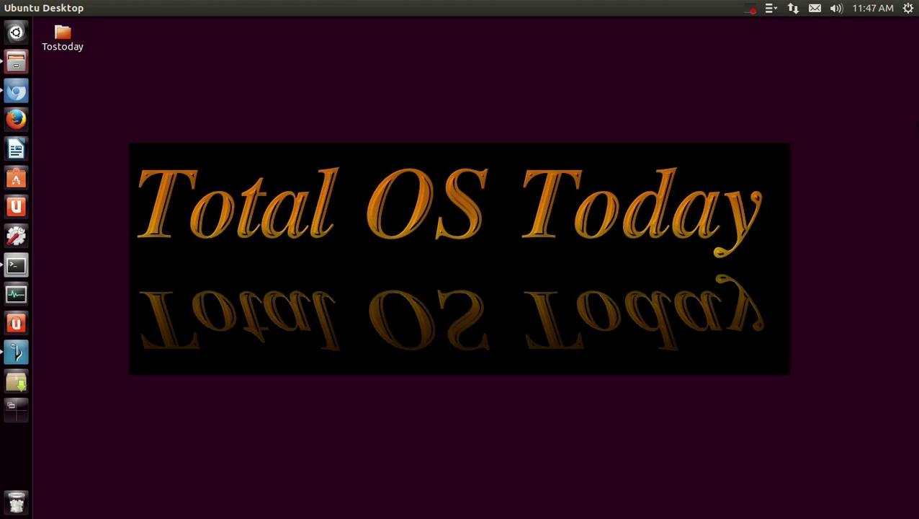
Launch Printers from the Dash and scroll the list of Canon-MX360 and XP-310-Series printers
click(15, 33)
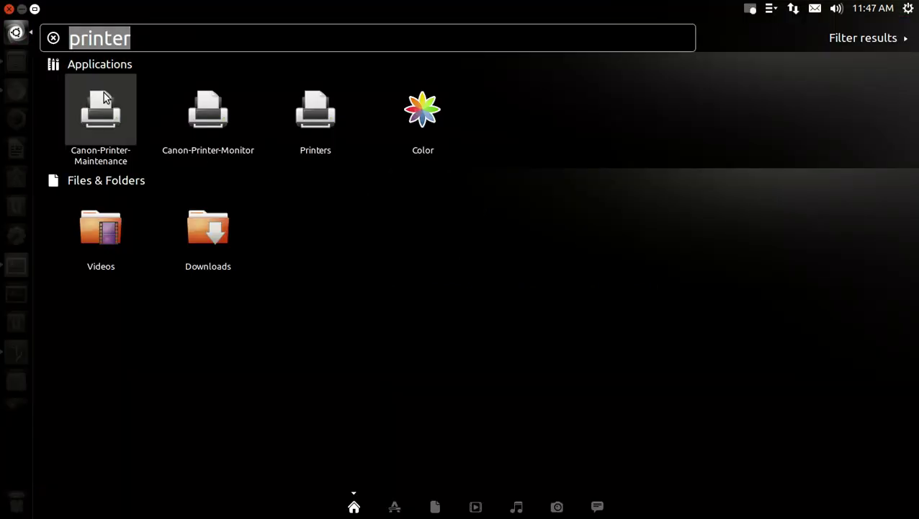
click(315, 121)
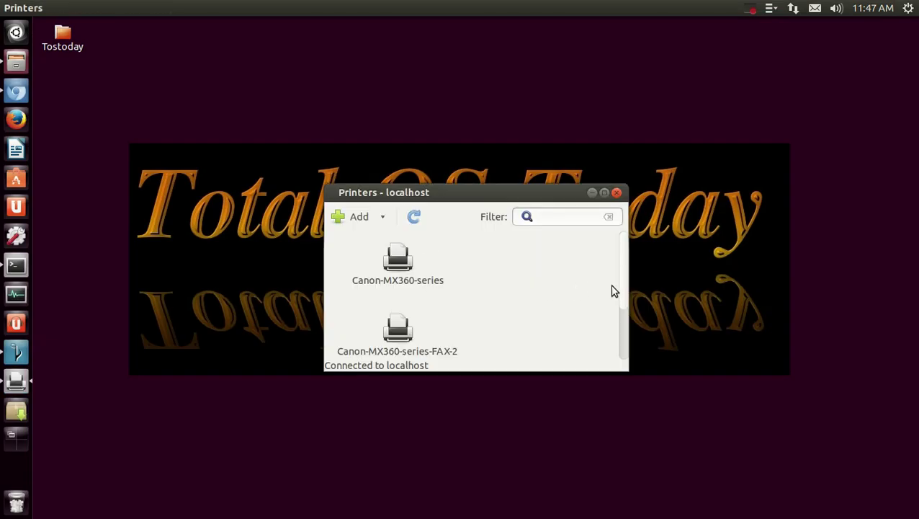
mouse_move(622, 289)
mouse_down()
mouse_move(629, 328)
mouse_move(625, 280)
mouse_up()
drag(624, 285, 624, 355)
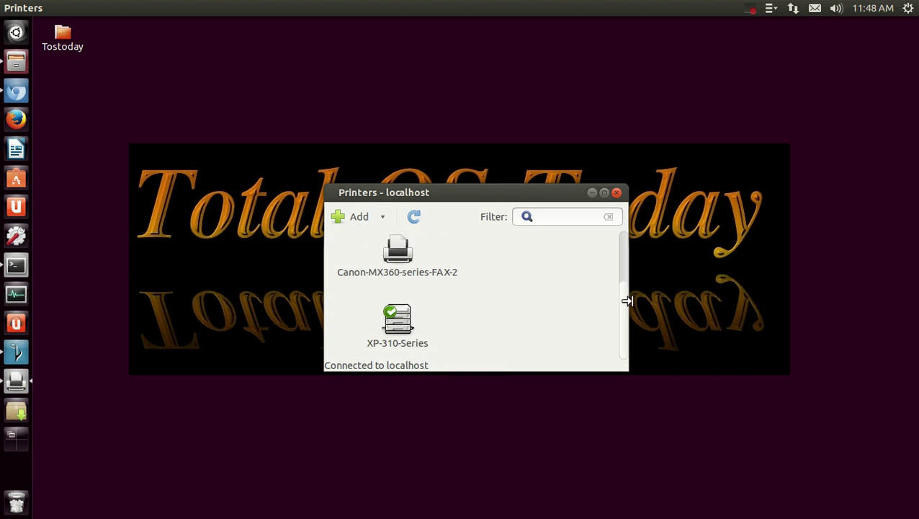
drag(625, 317, 621, 262)
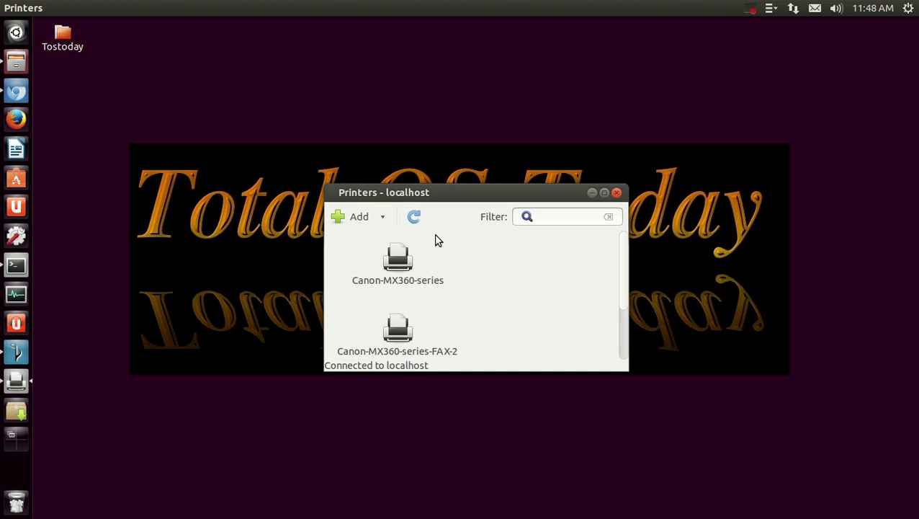
Add the network Epson XP-310 at 10.0.0.6, probe it and continue to Describe Printer as XP-310-Series-2
click(363, 219)
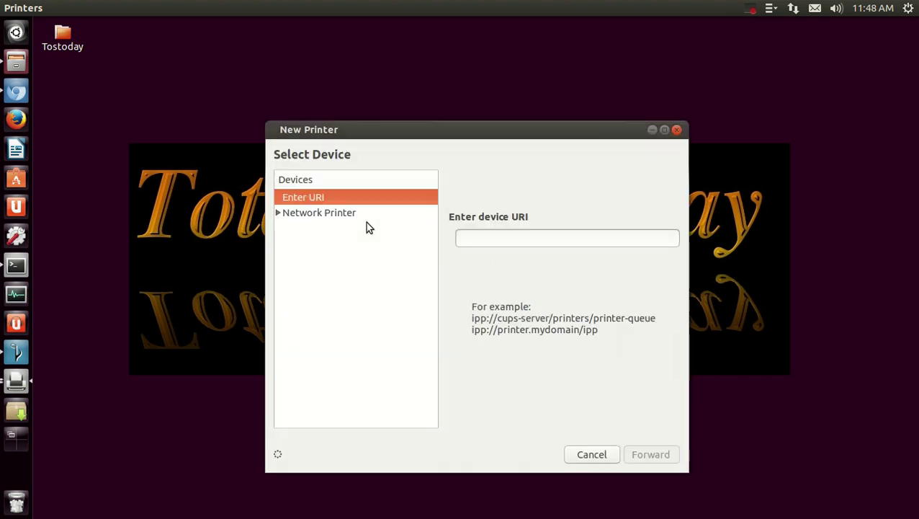
click(282, 212)
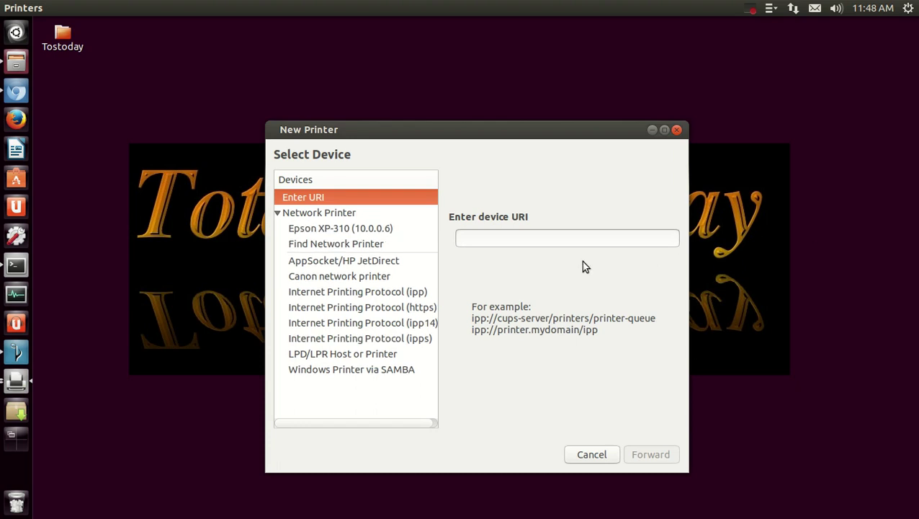
click(369, 232)
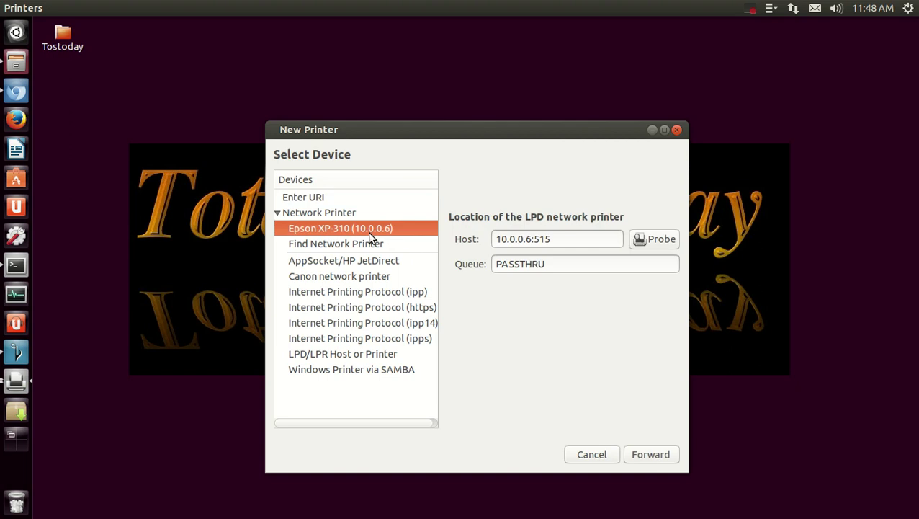
click(645, 242)
click(656, 455)
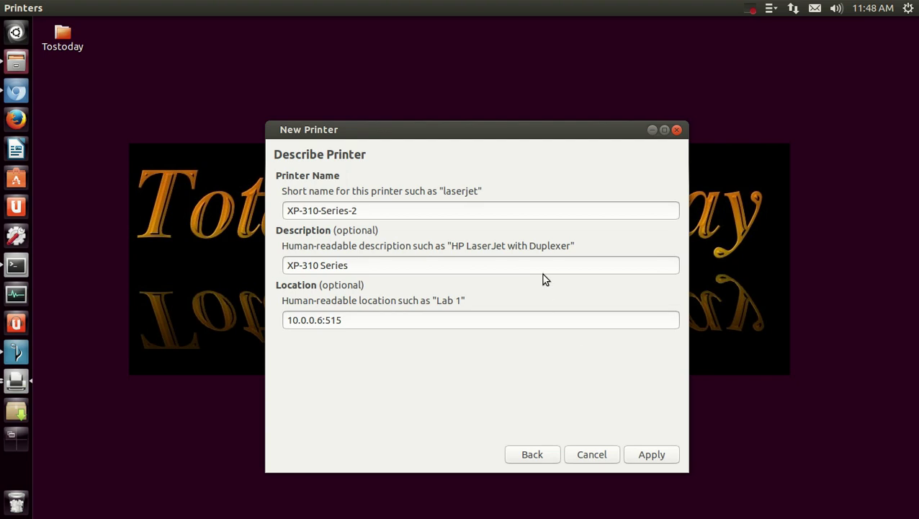
Apply the new printer without a test page, then delete the duplicate XP-310-Series-2
click(652, 454)
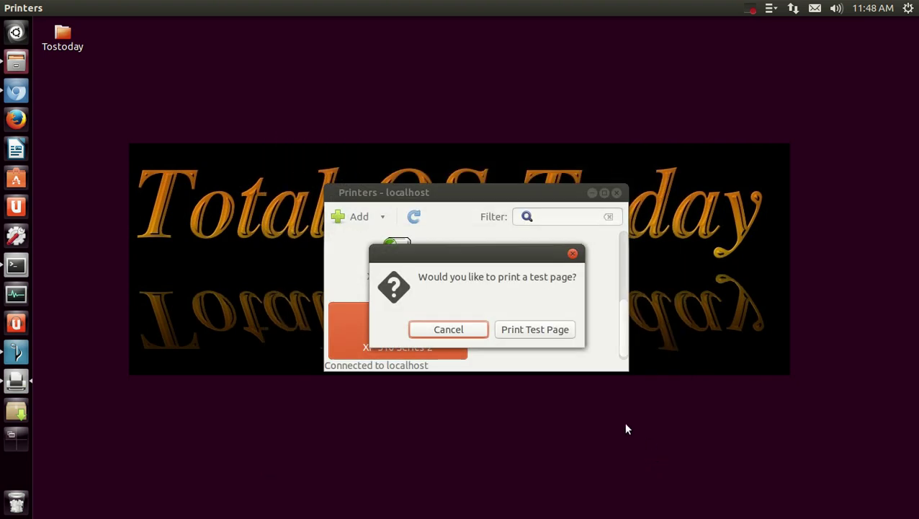
click(458, 331)
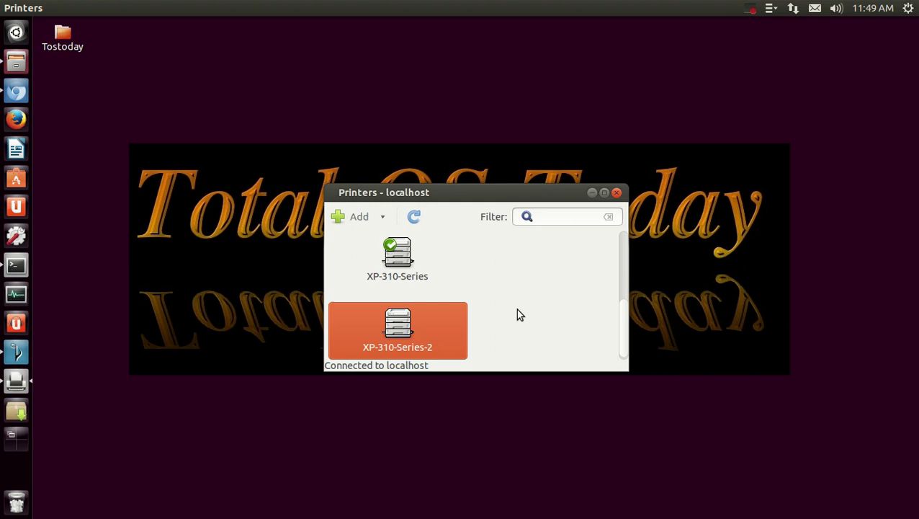
right_click(408, 331)
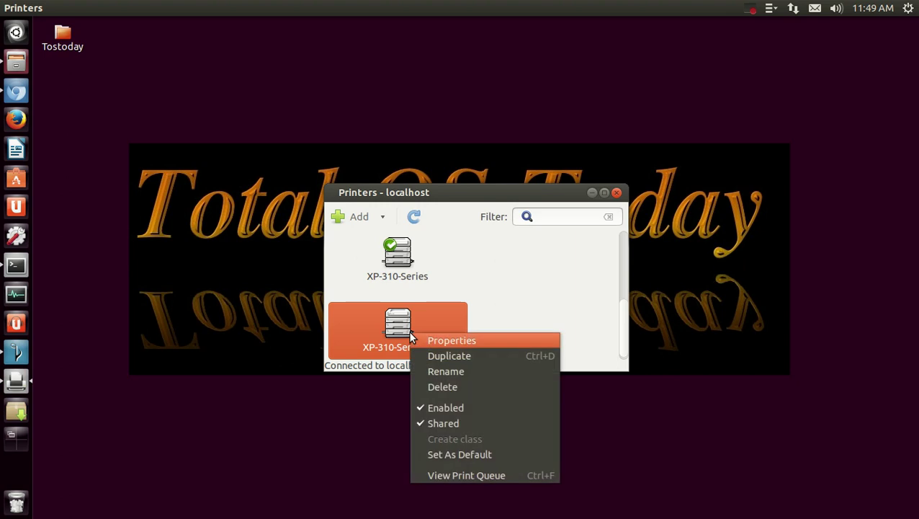
click(444, 386)
click(543, 331)
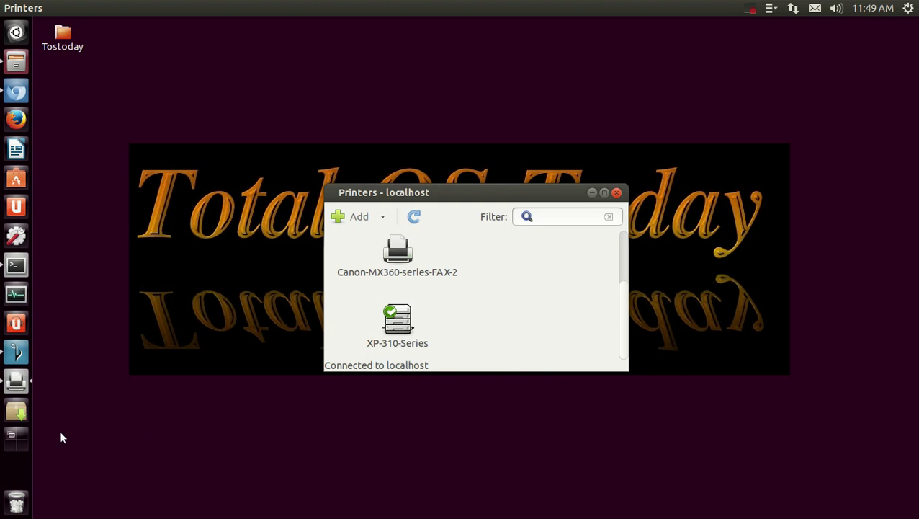
Launch Synaptic Package Manager and authenticate with the account password
click(25, 416)
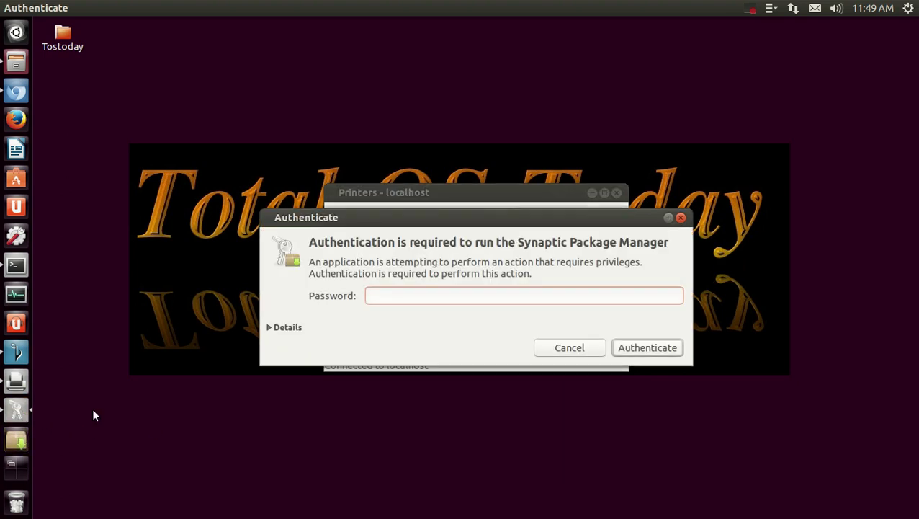
text(•••)
key(Return)
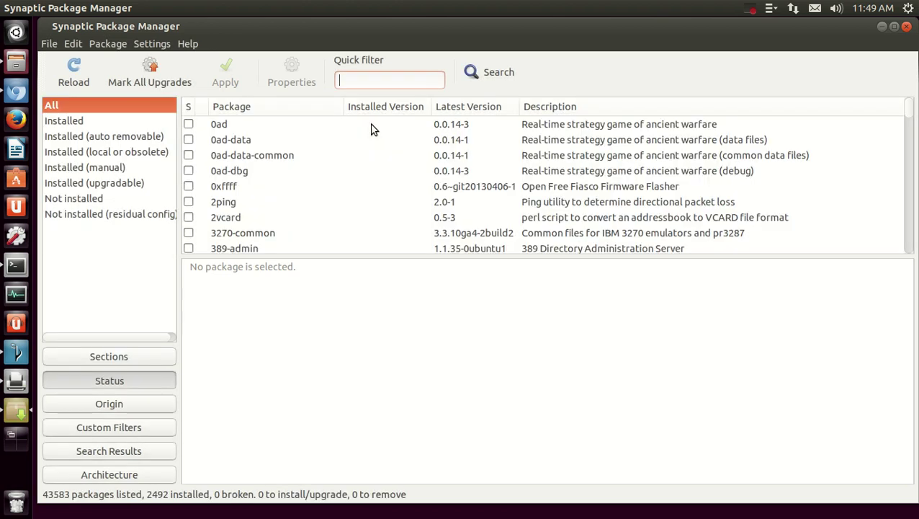
Filter packages by 'epson', verify epson-inkjet-printer-201303w is installed, and close Synaptic
text(esp)
key(BackSpace)
key(BackSpace)
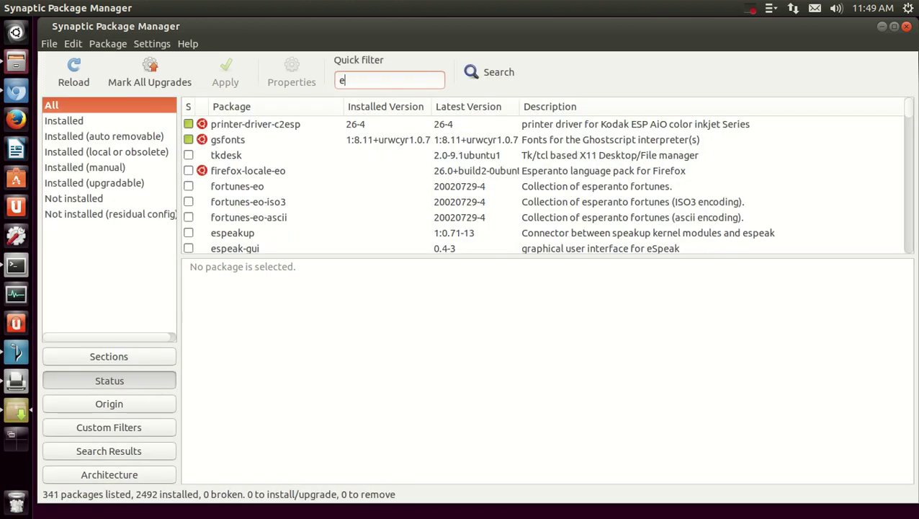
text(pson)
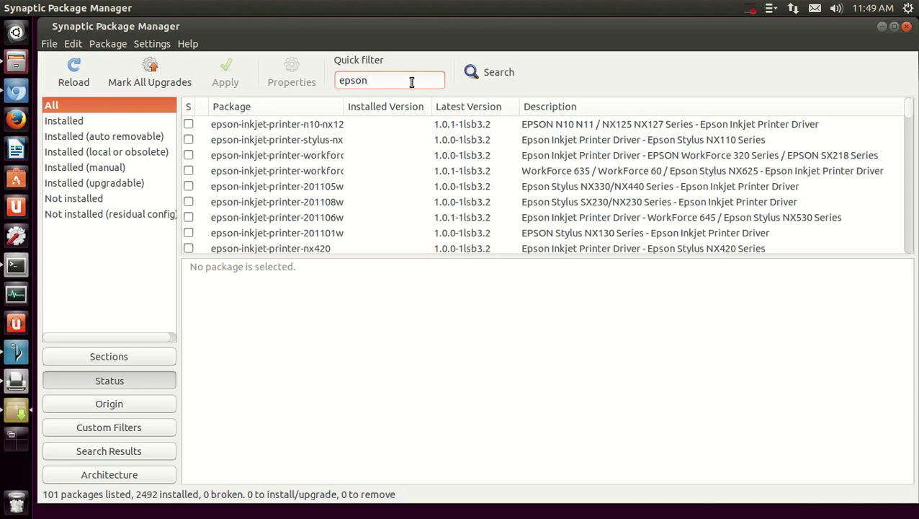
scroll(608, 176, down, 5)
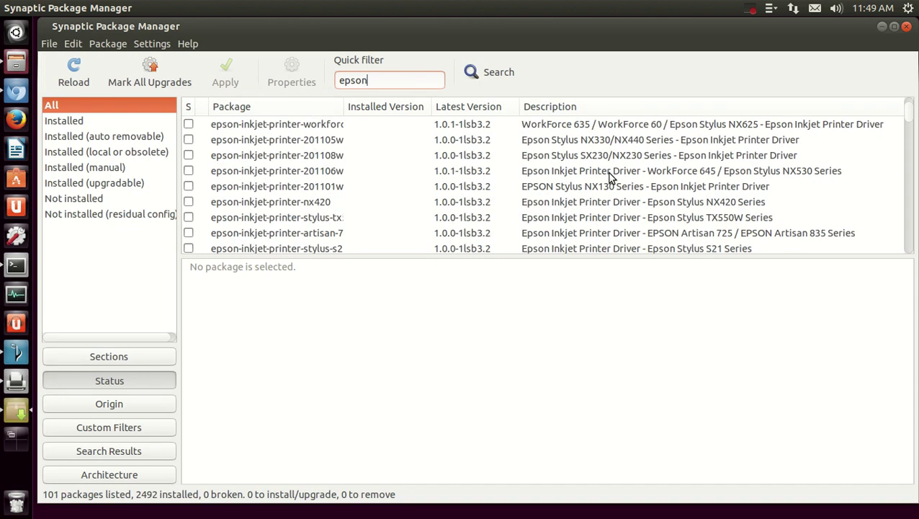
scroll(609, 176, down, 5)
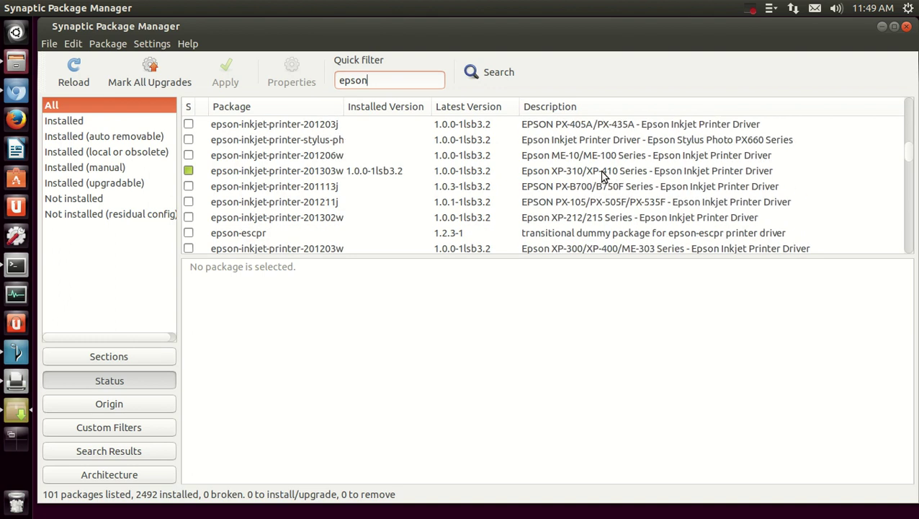
click(385, 176)
right_click(385, 175)
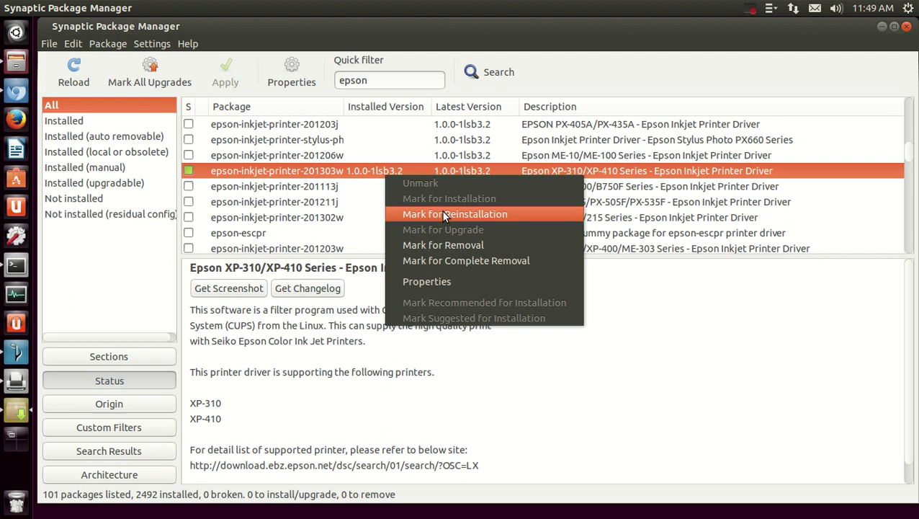
click(544, 41)
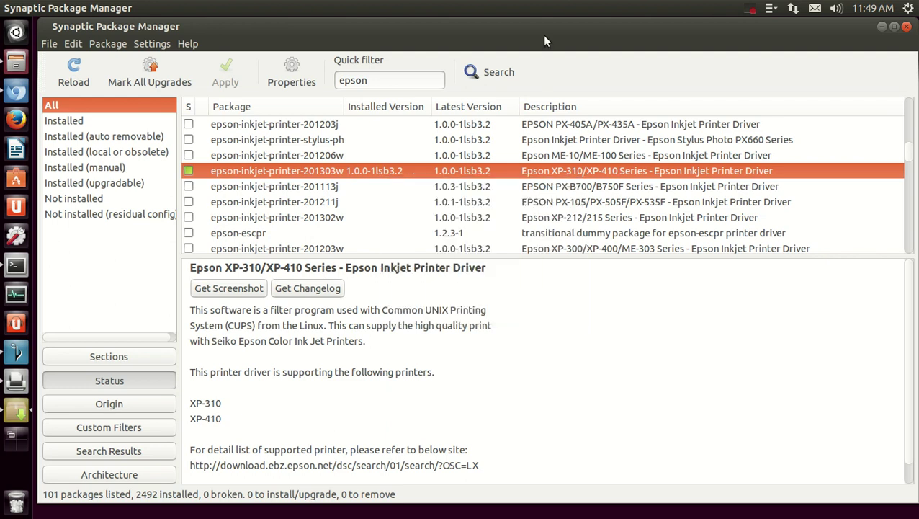
click(906, 27)
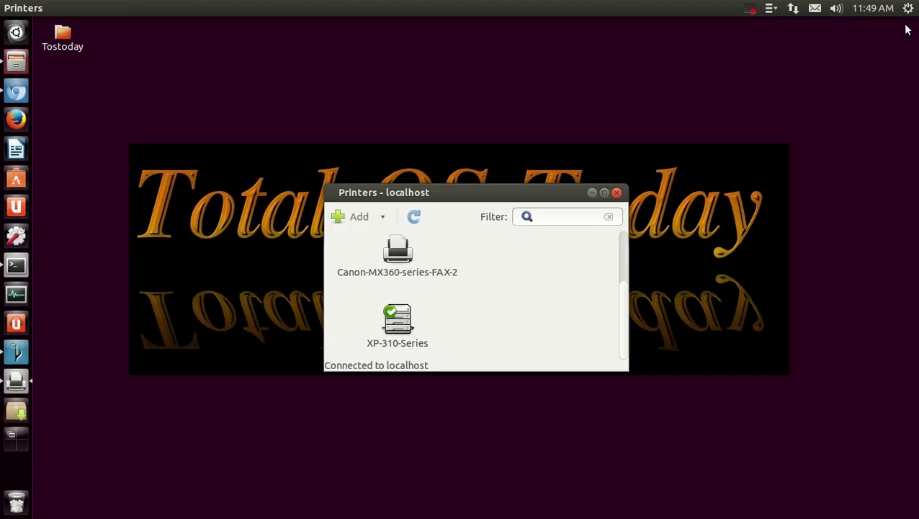
Open XP-310-Series properties and review its Policies and Access Control pages
right_click(400, 322)
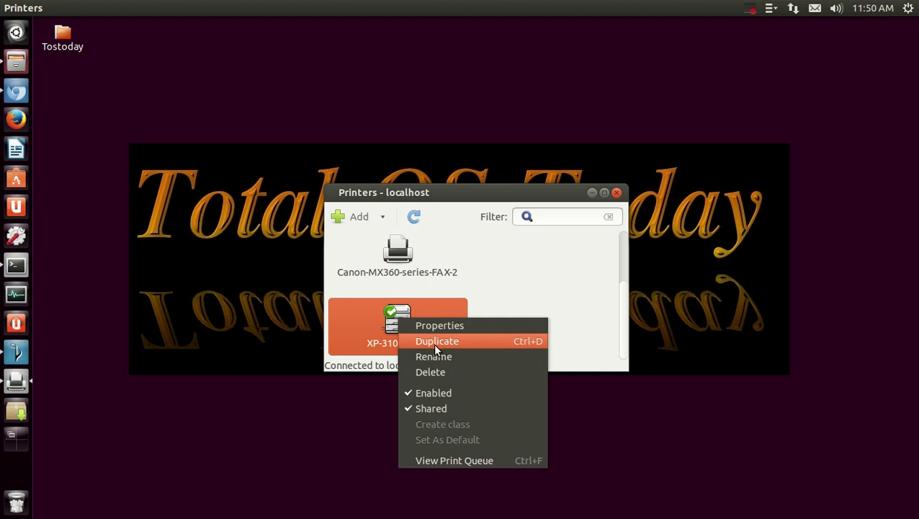
click(447, 325)
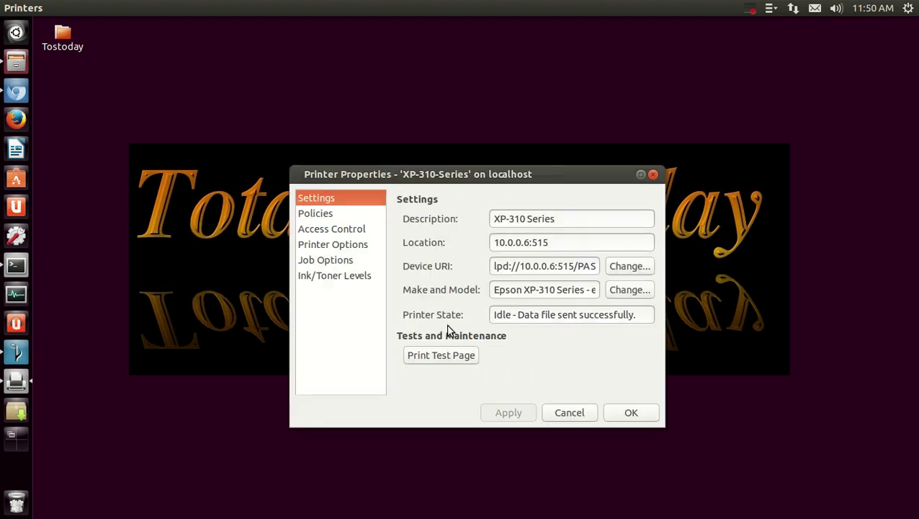
click(322, 215)
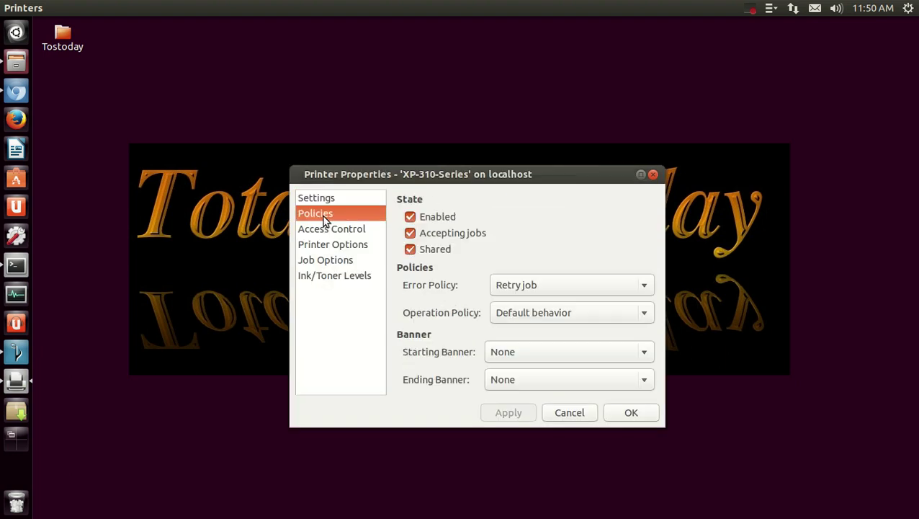
click(340, 232)
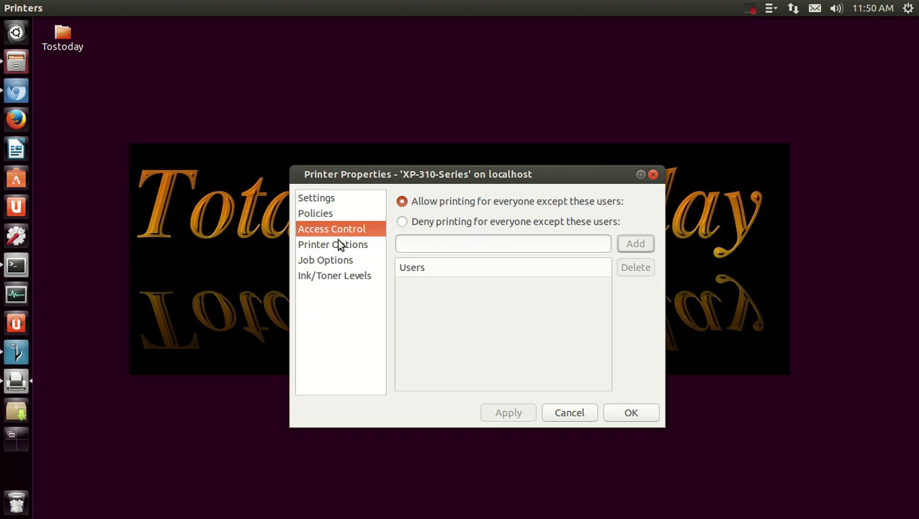
Set Quality Option to Draft in Printer Options, then review Job Options and Ink/Toner Levels
click(338, 244)
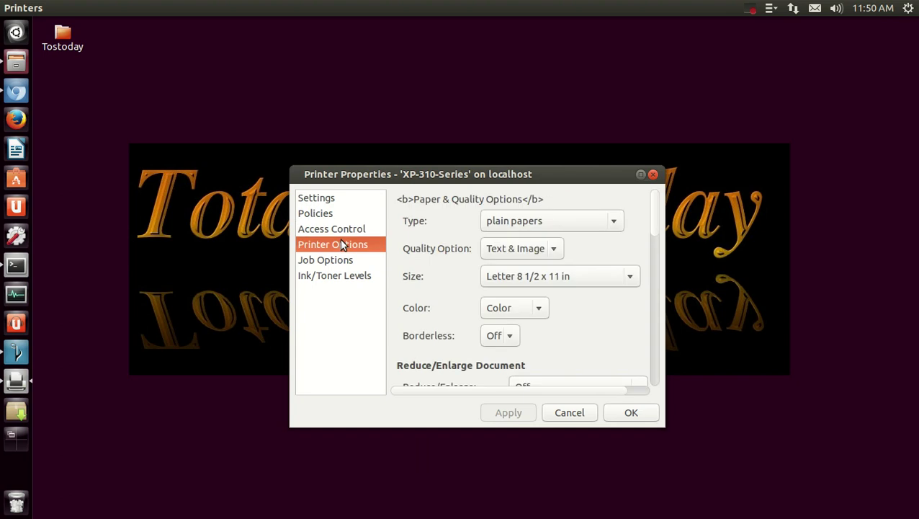
click(544, 249)
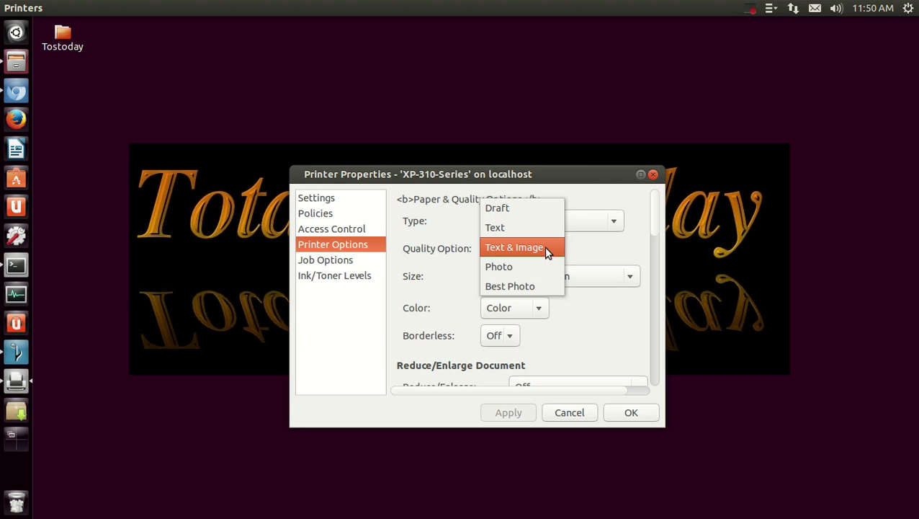
click(526, 209)
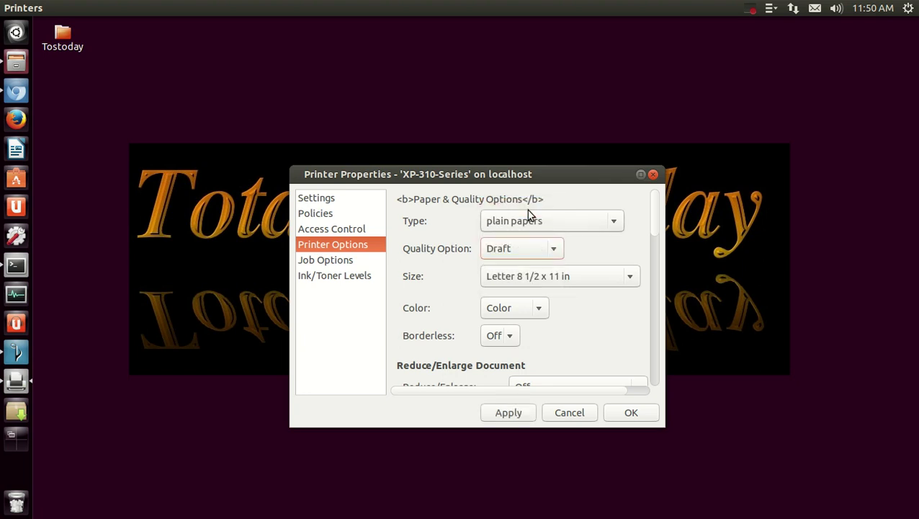
click(332, 261)
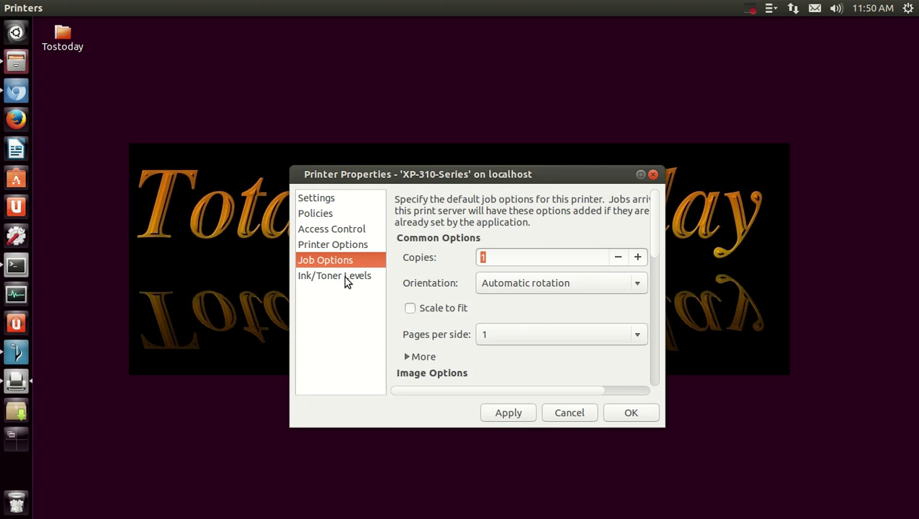
click(344, 276)
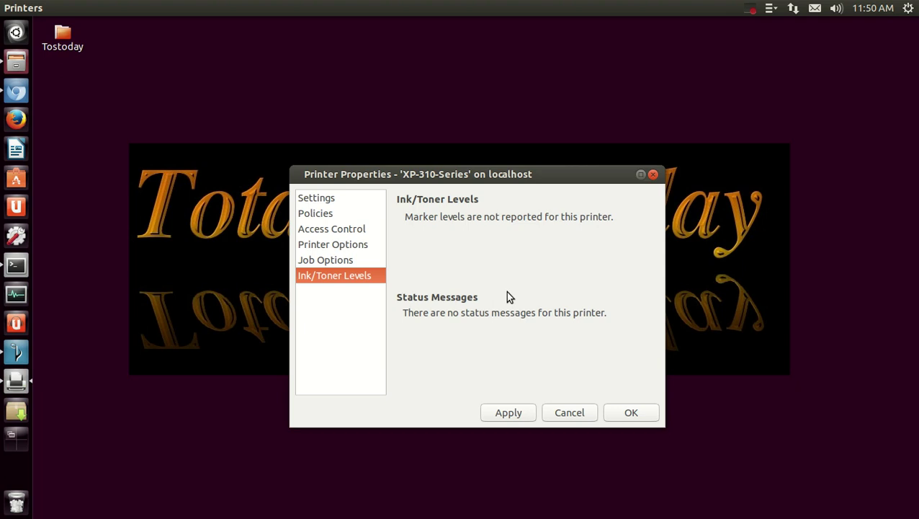
Close Printer Properties and the Printers window, then start Synaptic Package Manager
click(575, 412)
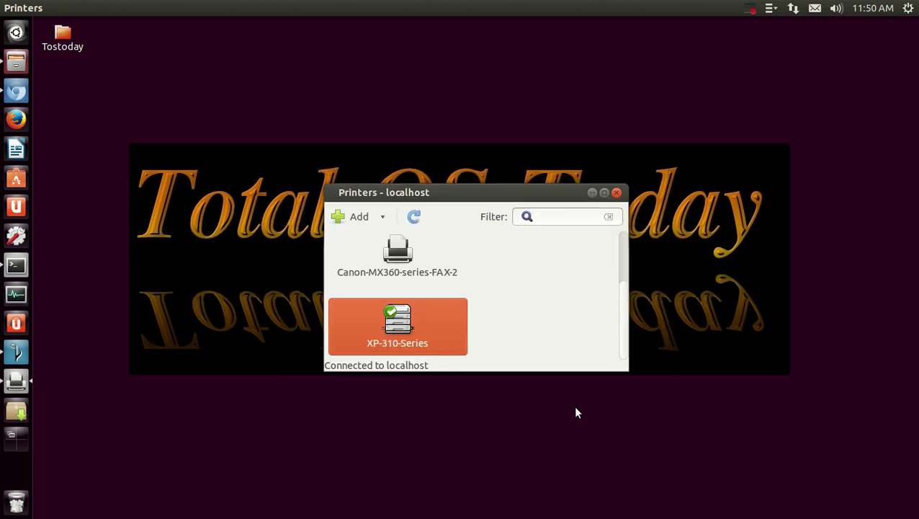
click(616, 192)
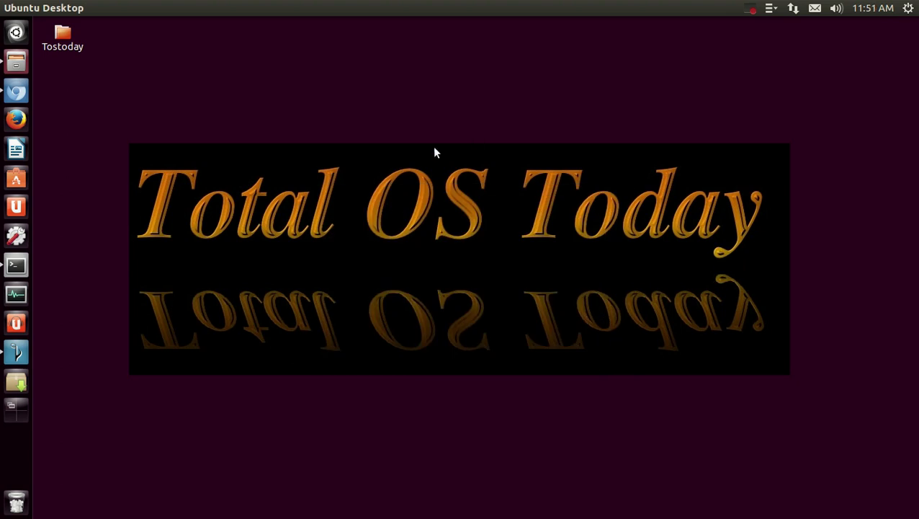
click(18, 383)
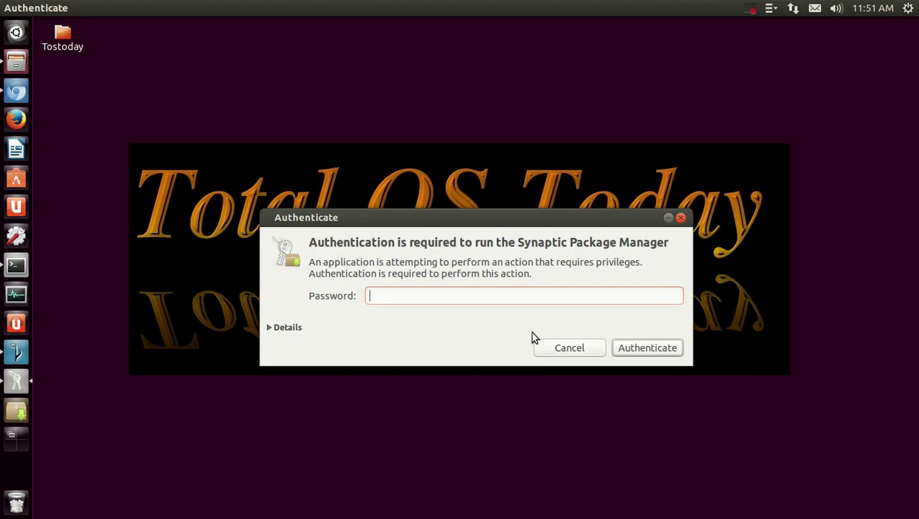
click(560, 350)
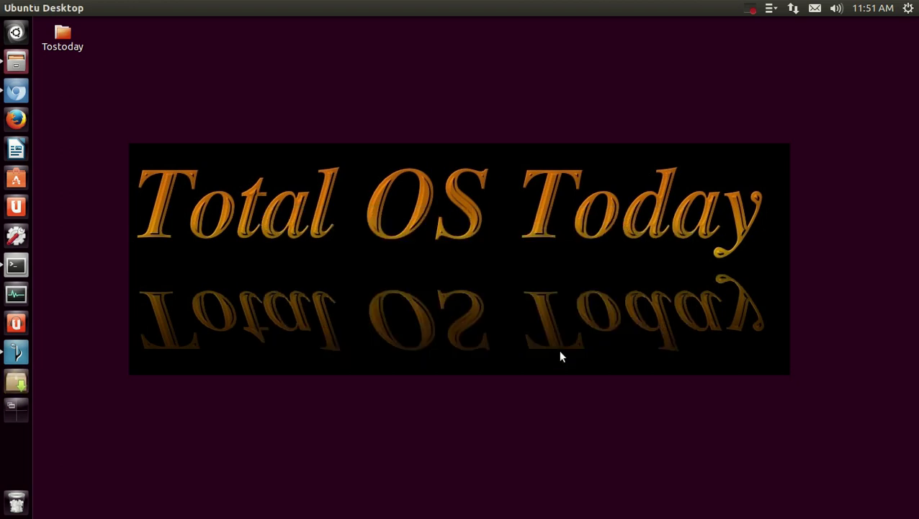